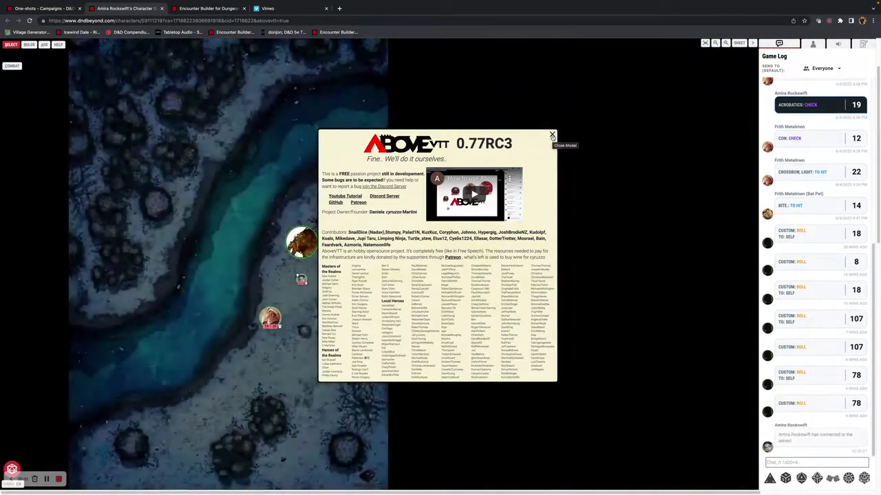
Step: Dismiss the welcome splash, then select the Demogorgon, Frith Metelmen and the tokens near the river
left_click(552, 135)
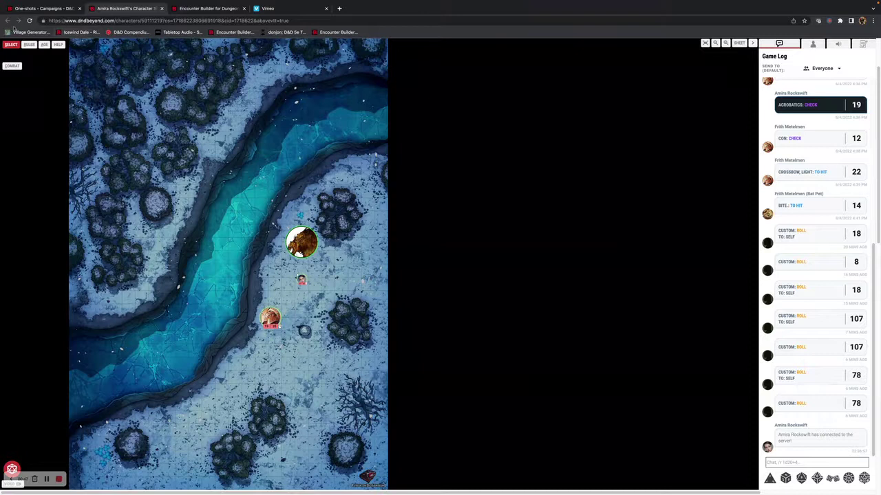
left_click(303, 244)
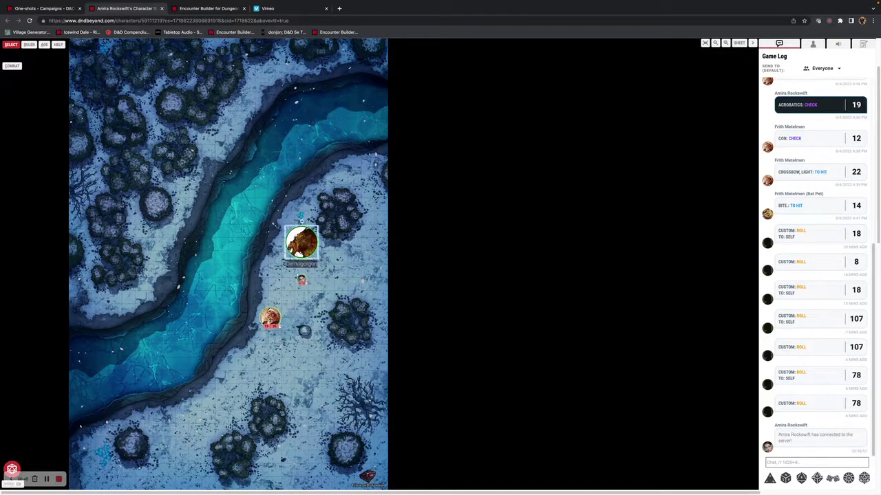
left_click(270, 318)
left_click_drag(221, 199, 330, 353)
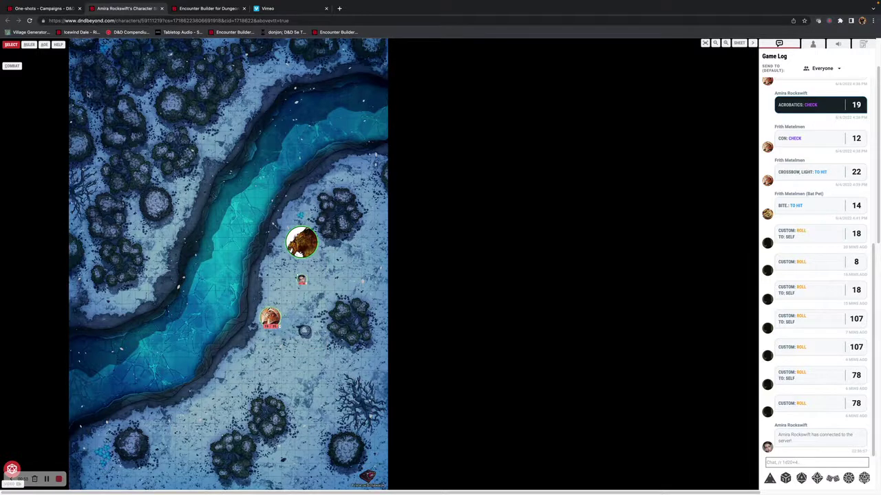
Step: Measure distances between tokens with the ruler, including 65 ft to the small token
left_click(29, 45)
left_click_drag(241, 240, 311, 185)
left_click_drag(163, 255, 303, 279)
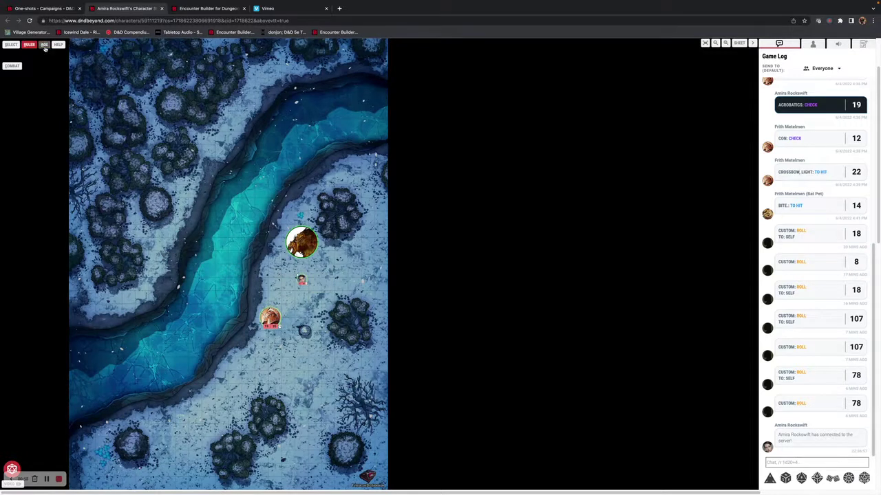
left_click(45, 45)
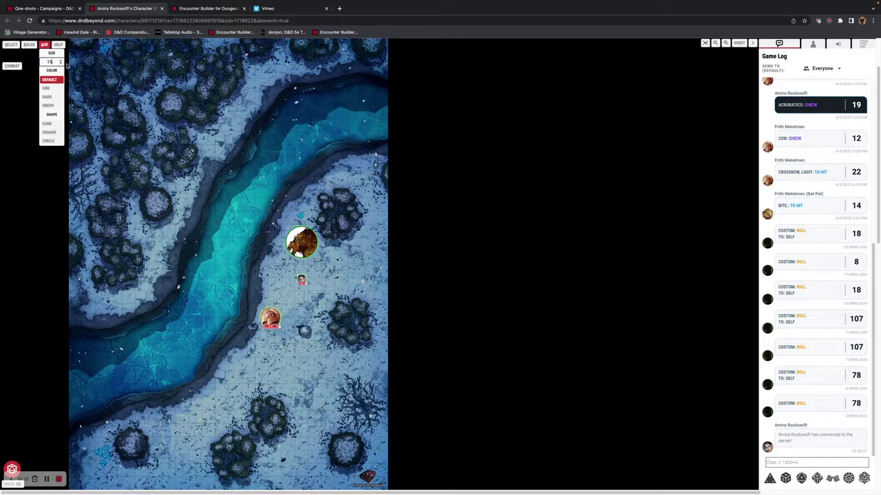
Step: Browse the Keyboard Shortcuts and FAQ help, then return to SELECT and open the combat tracker
left_click(59, 45)
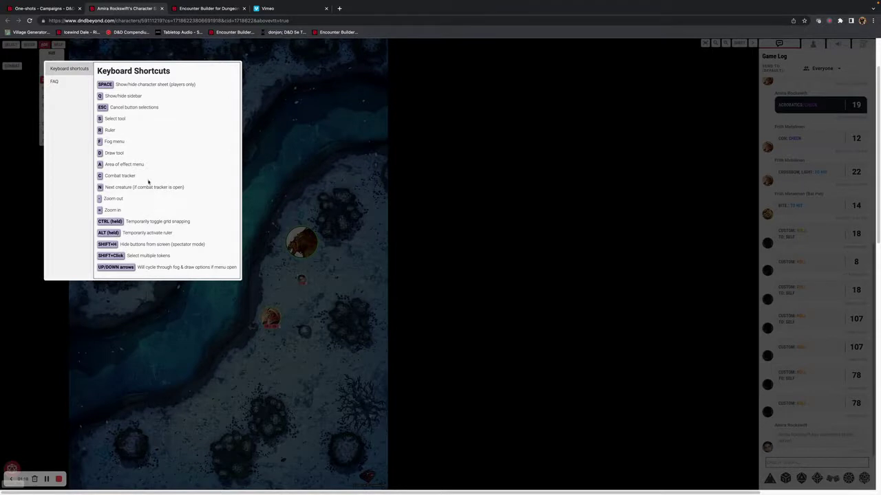
left_click(66, 88)
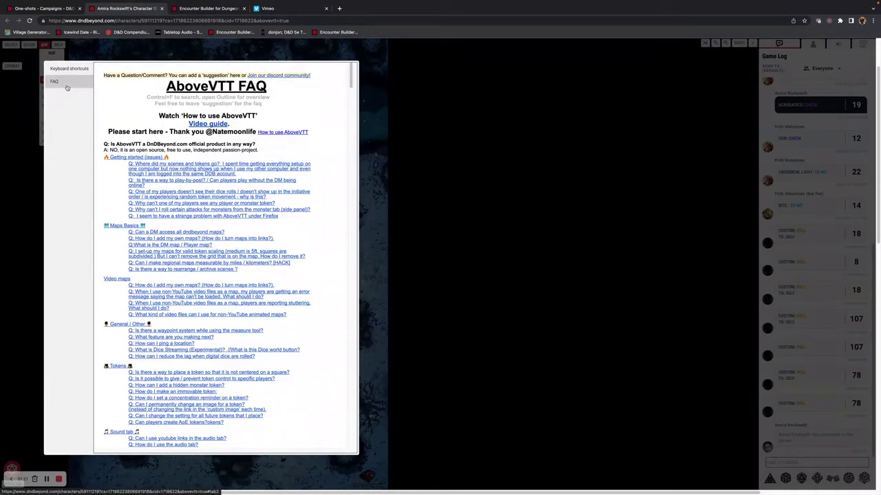
left_click(33, 145)
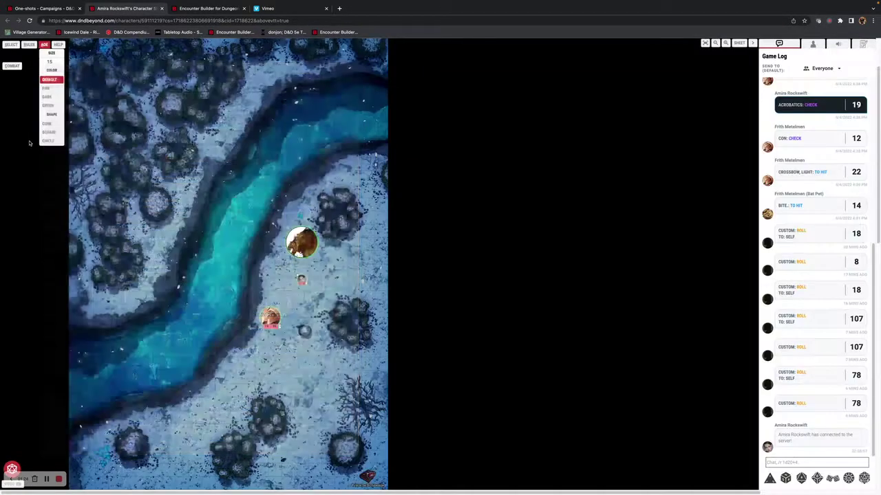
left_click(10, 46)
left_click(12, 69)
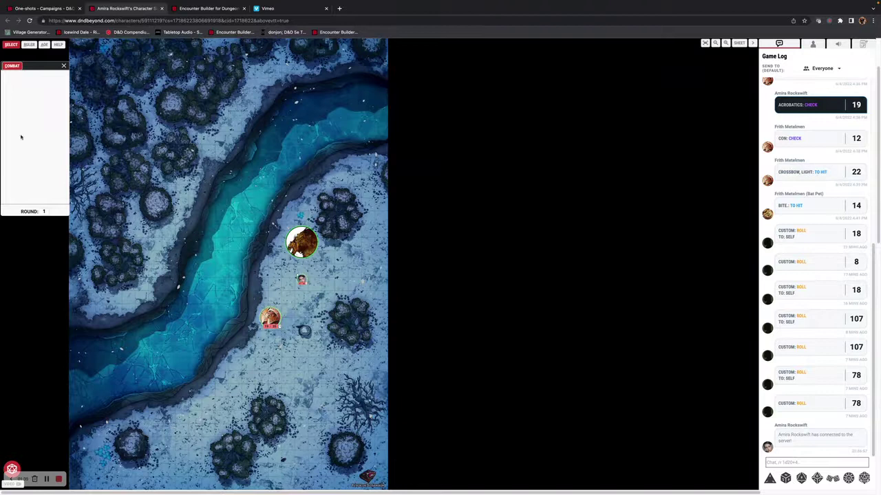
Step: Close the empty combat tracker to return to the snowy river map
left_click(64, 66)
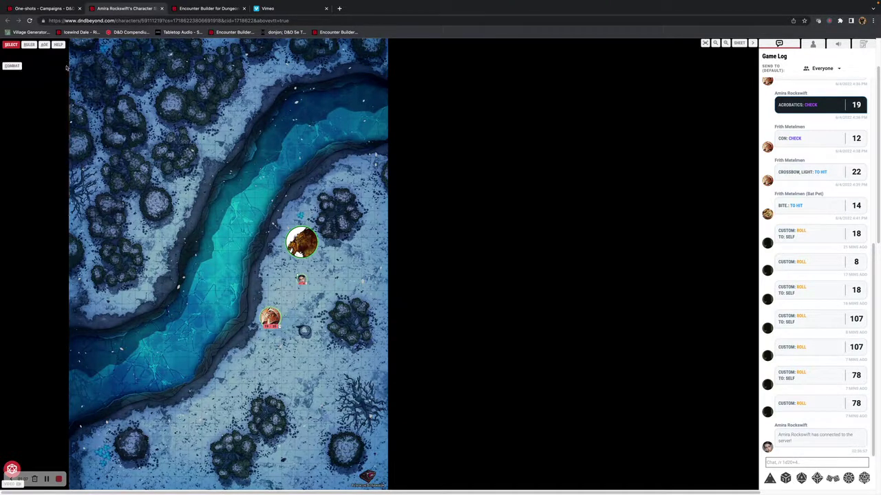
Step: Roll a d12 and a d10 for Everyone, getting 4+5 for a total of 9
left_click(13, 468)
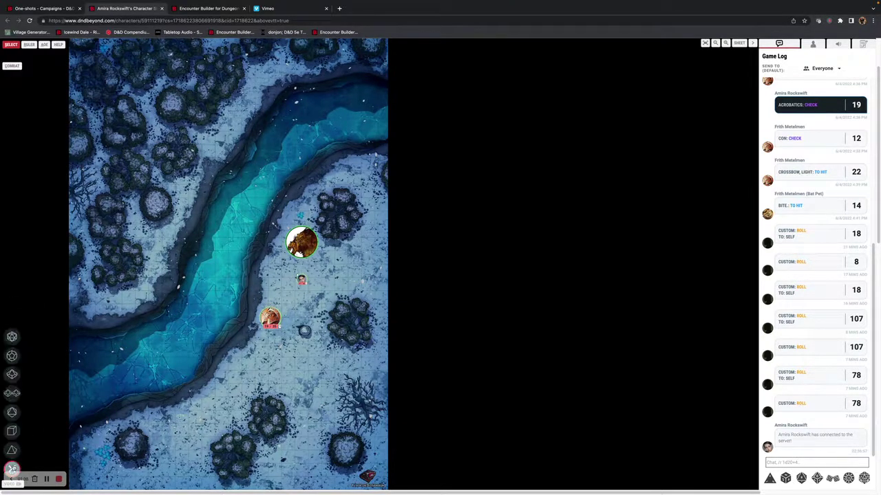
left_click(12, 374)
left_click(12, 355)
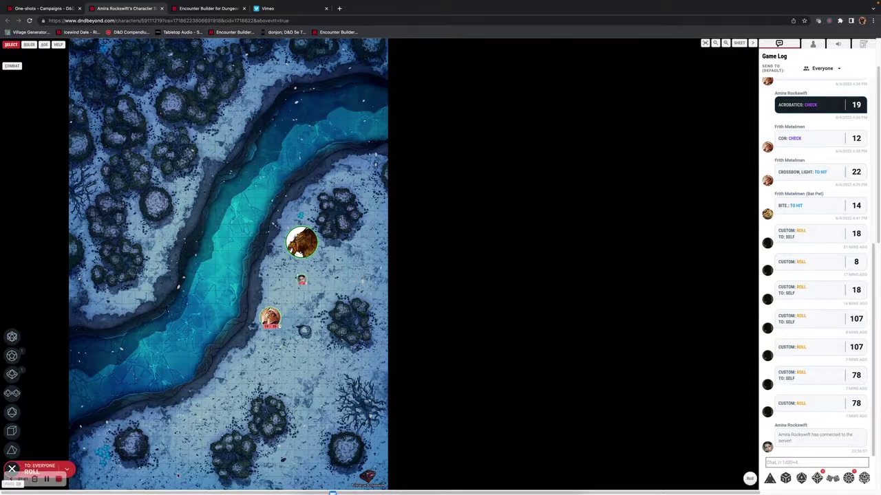
left_click(66, 470)
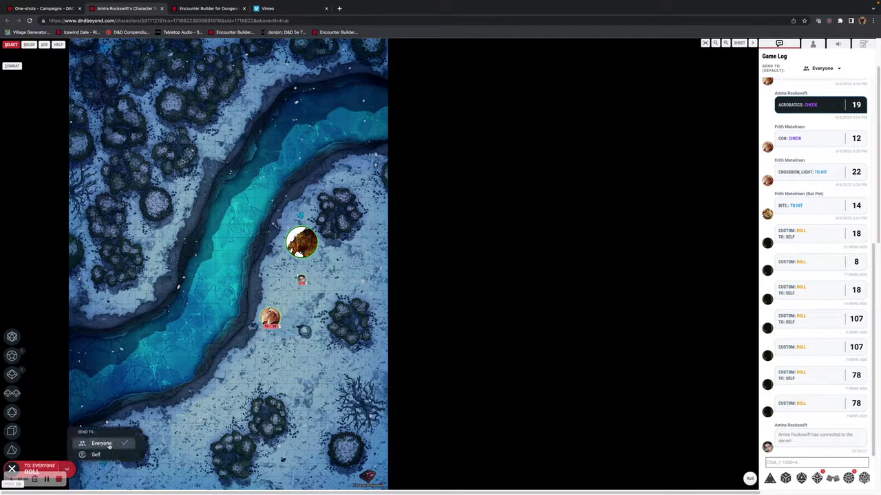
left_click(44, 466)
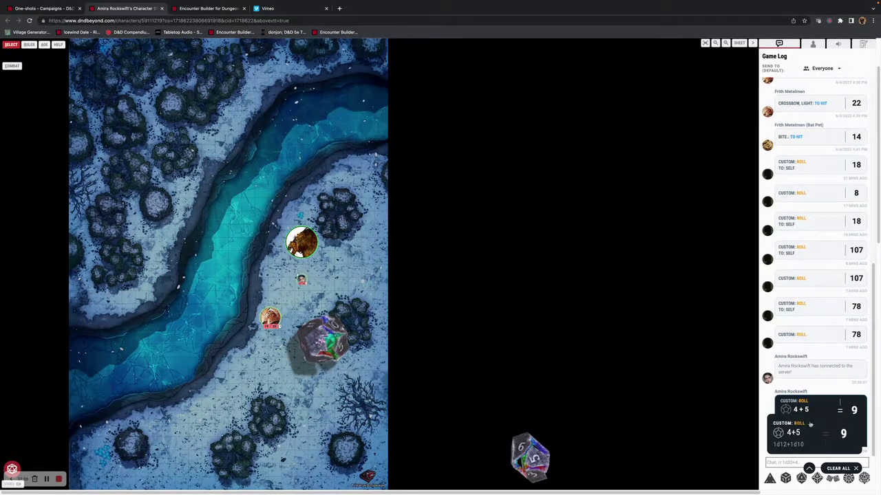
Step: Keep game log messages going to Everyone and dismiss the extra roll result popup
left_click(837, 69)
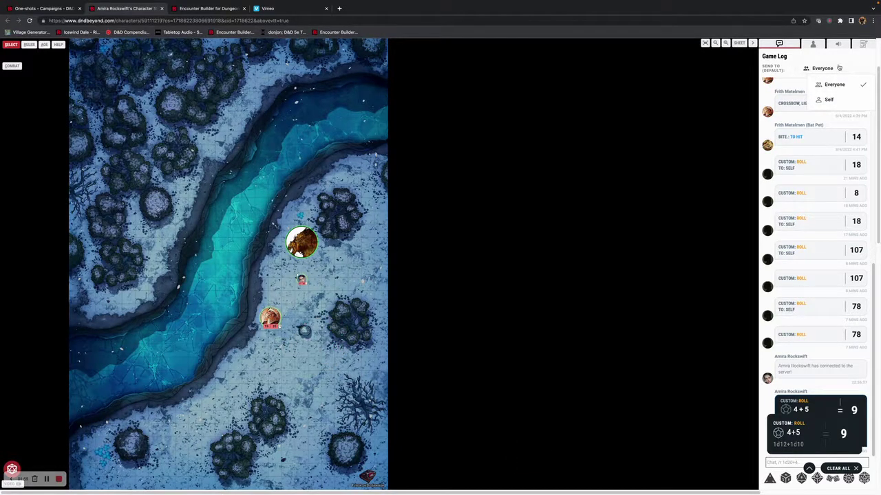
left_click(832, 84)
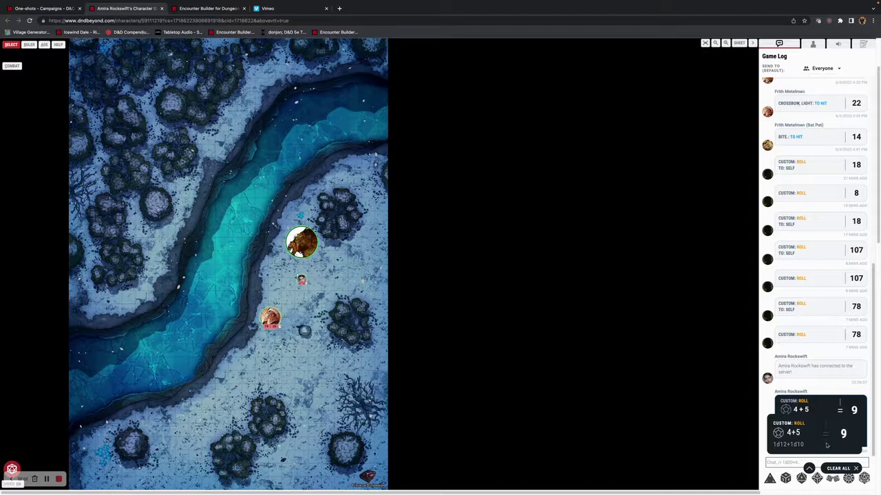
left_click(856, 468)
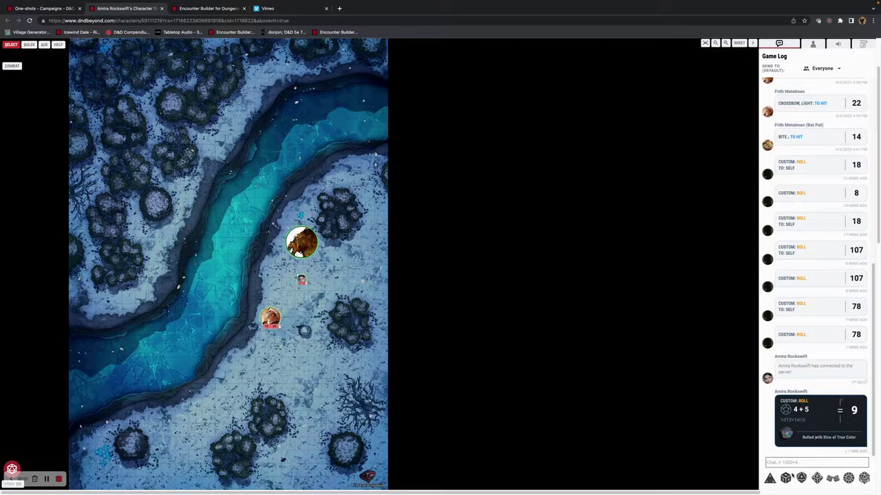
Step: Roll a d4, d6, d8, d10, d%, d12 and d20 together for Everyone, totalling 66
left_click(770, 479)
left_click(785, 478)
left_click(801, 478)
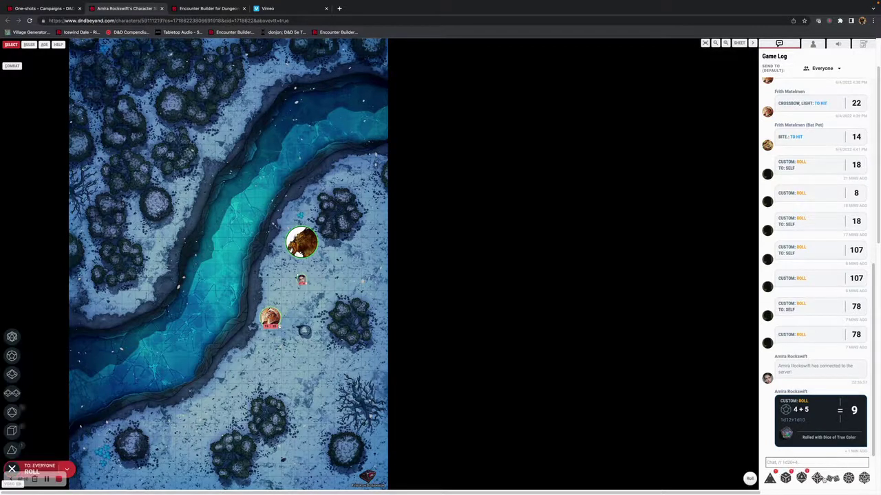
left_click(816, 478)
left_click(832, 478)
left_click(848, 478)
left_click(863, 478)
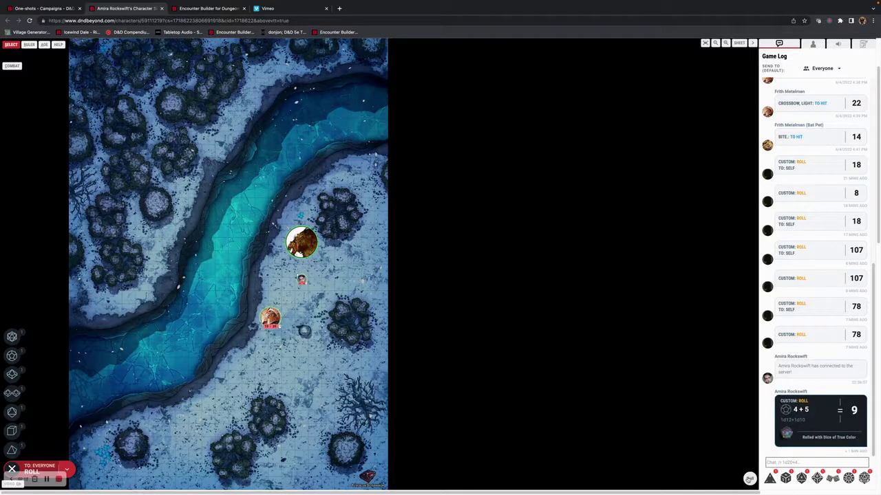
left_click(749, 478)
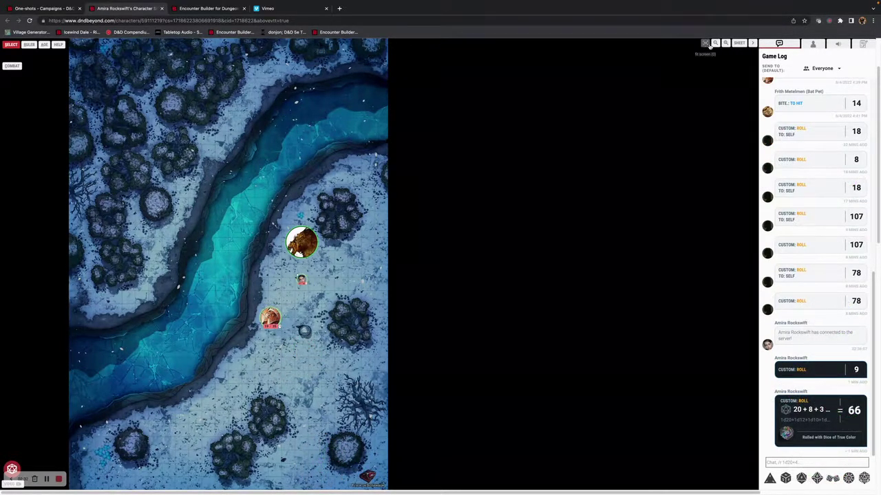
left_click(714, 44)
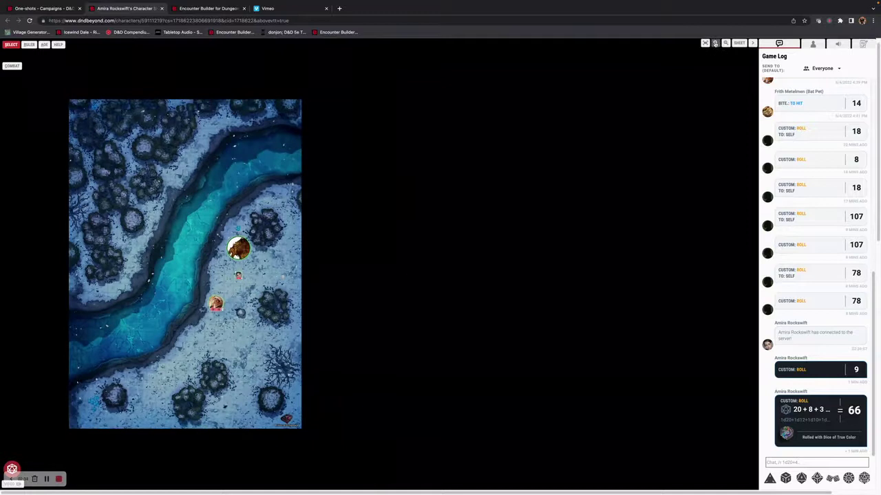
left_click(725, 43)
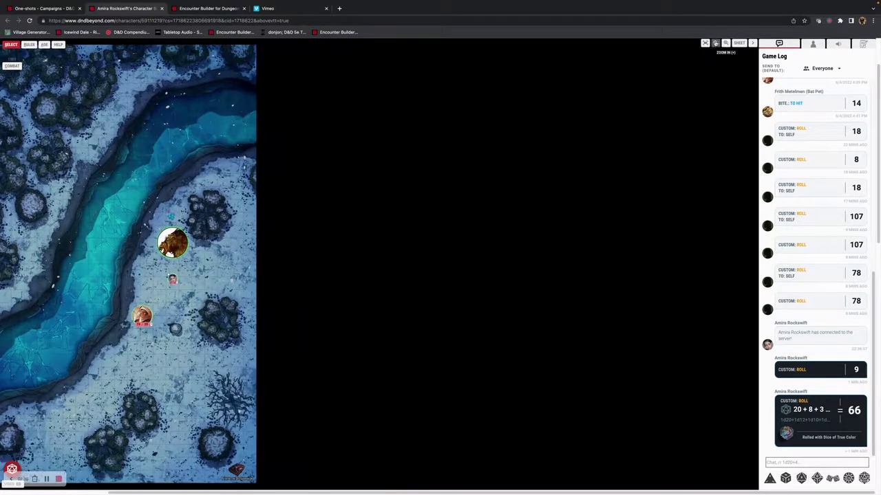
left_click(715, 43)
left_click(705, 45)
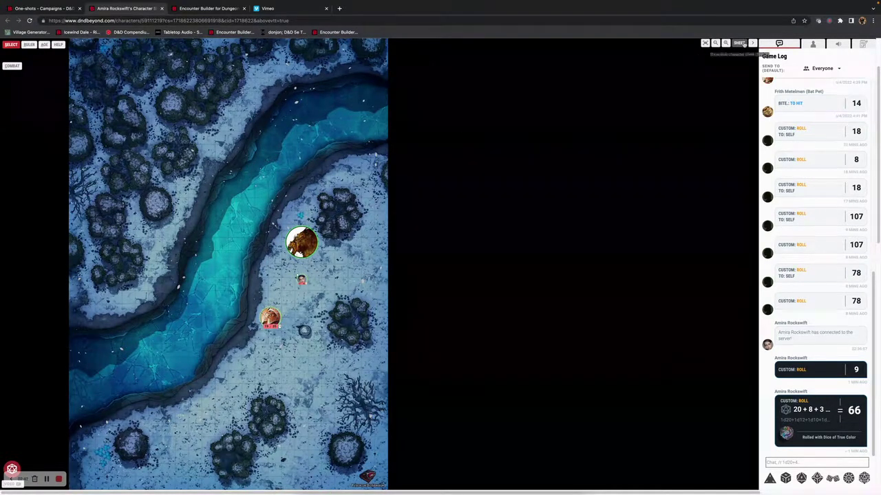
left_click(739, 43)
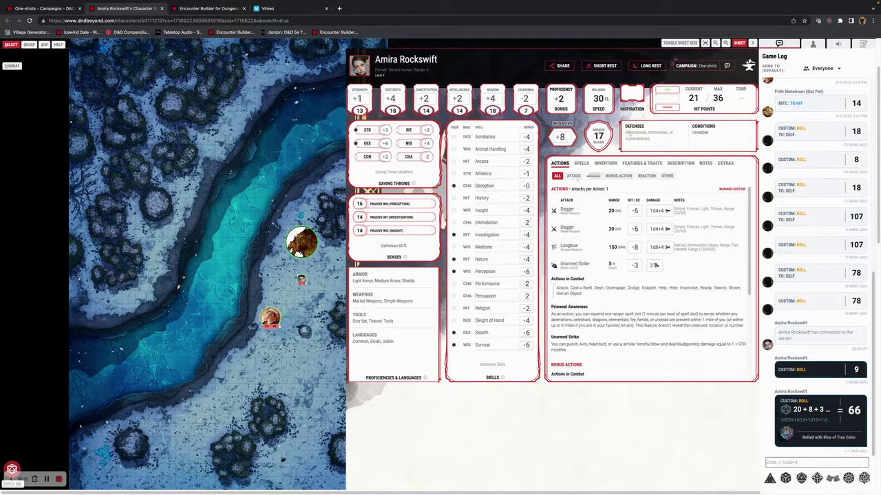
left_click(680, 43)
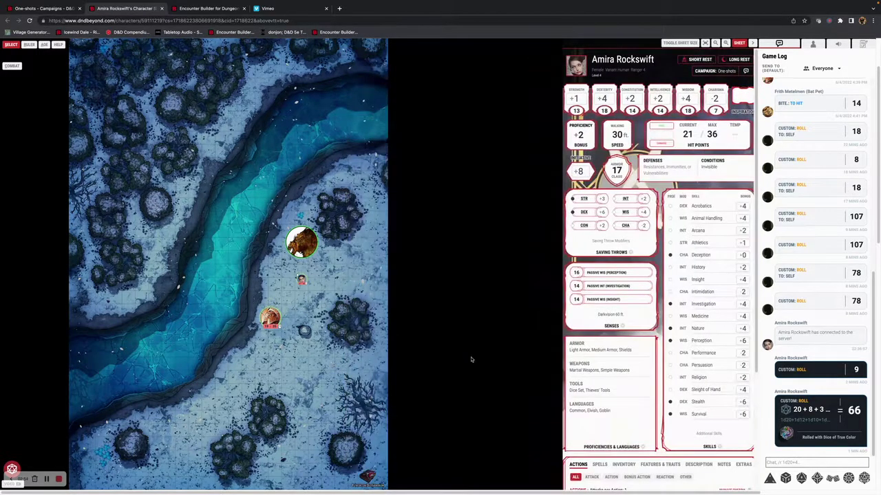
scroll(606, 277, "down", 3)
scroll(606, 278, "up", 3)
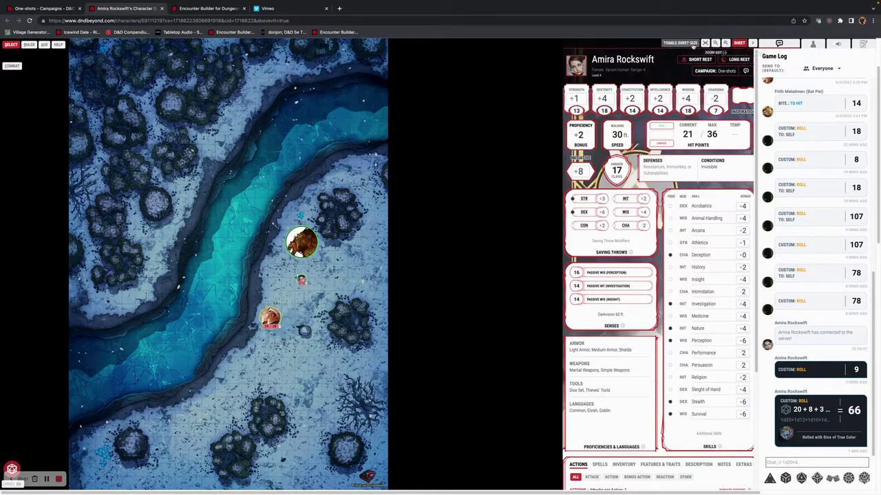
left_click(739, 42)
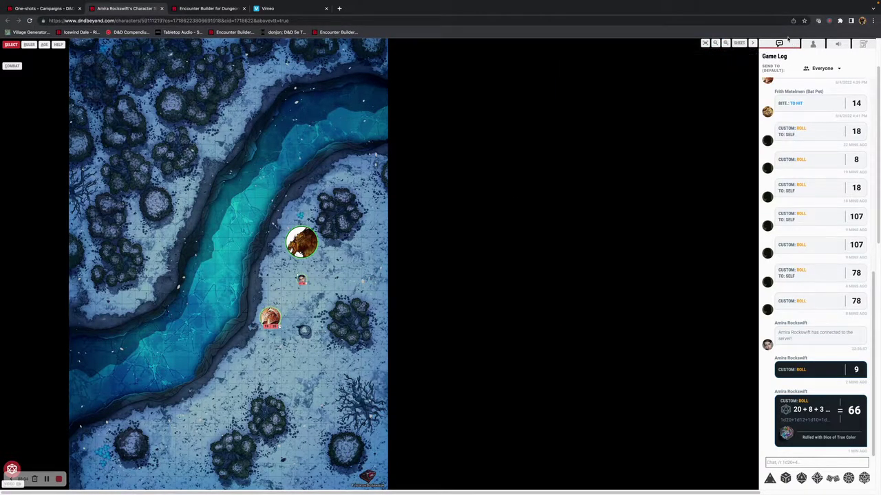
Step: Hide and restore the sidebar, then switch it to the players list
left_click(754, 46)
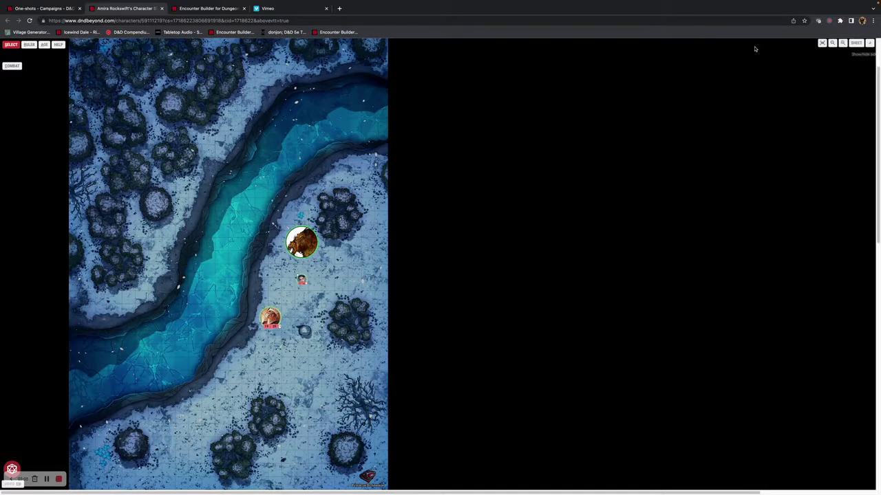
left_click(870, 43)
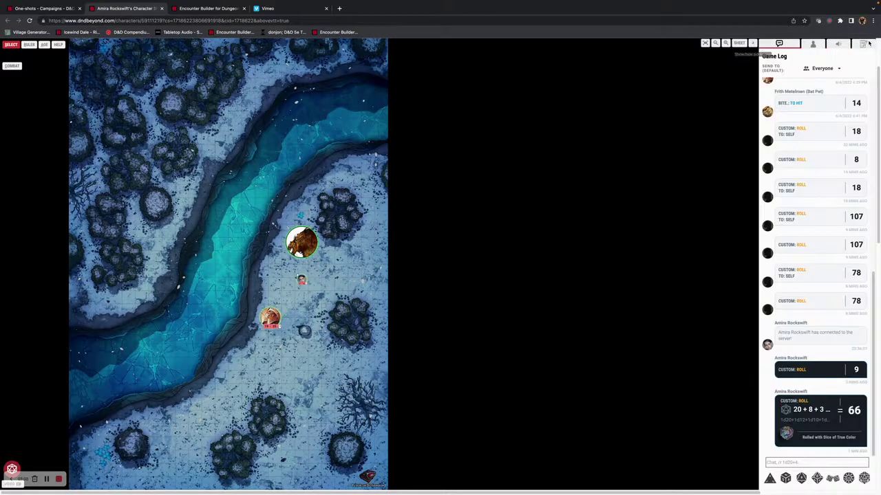
left_click(812, 43)
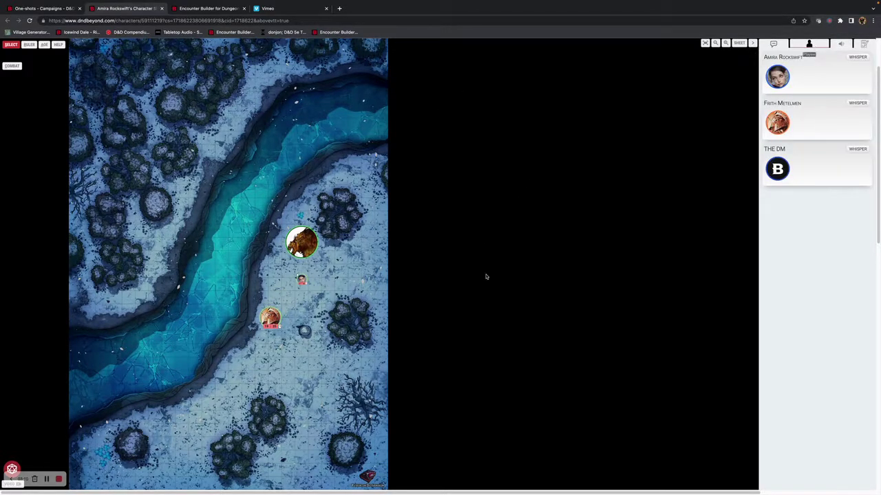
Step: Start a whisper to the first player, return to the players list, and view the music panel
left_click(858, 58)
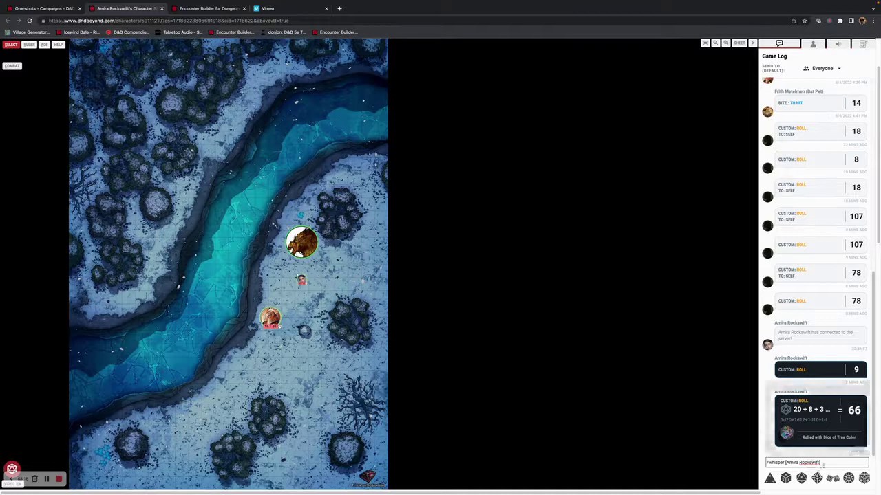
left_click(811, 44)
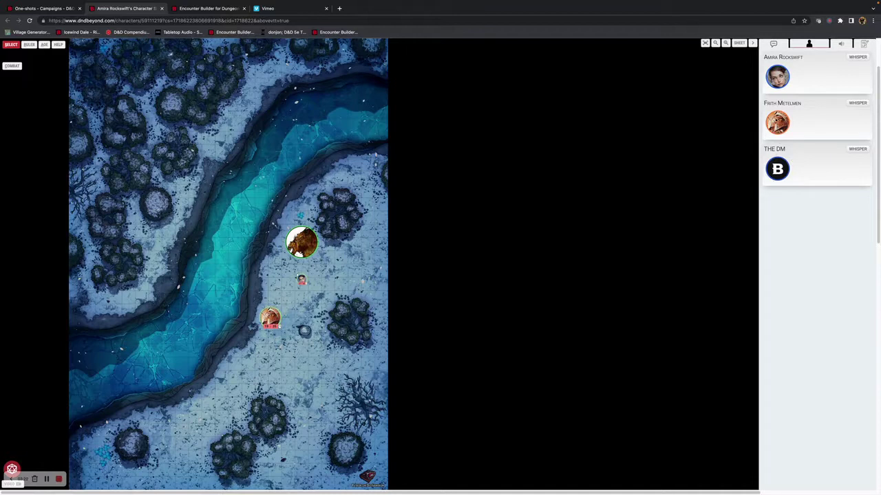
left_click(841, 44)
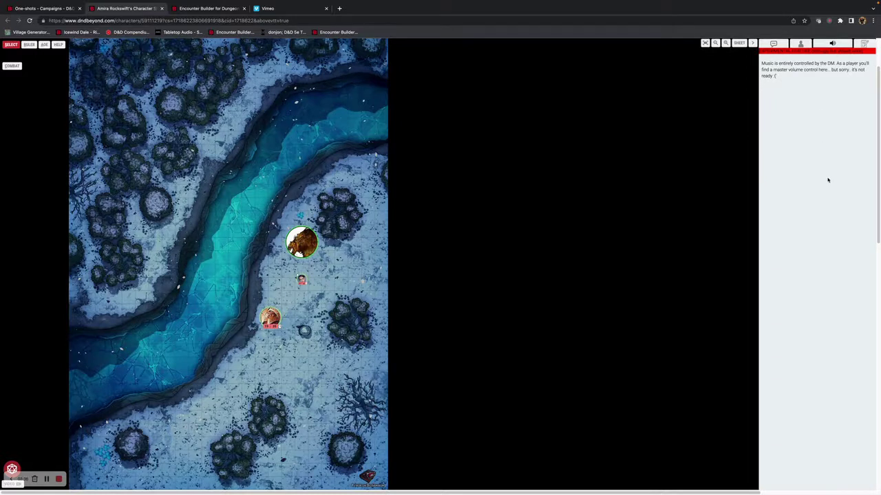
Step: Show the journal in the sidebar, listing its single 'chapter 1' entry
left_click(863, 46)
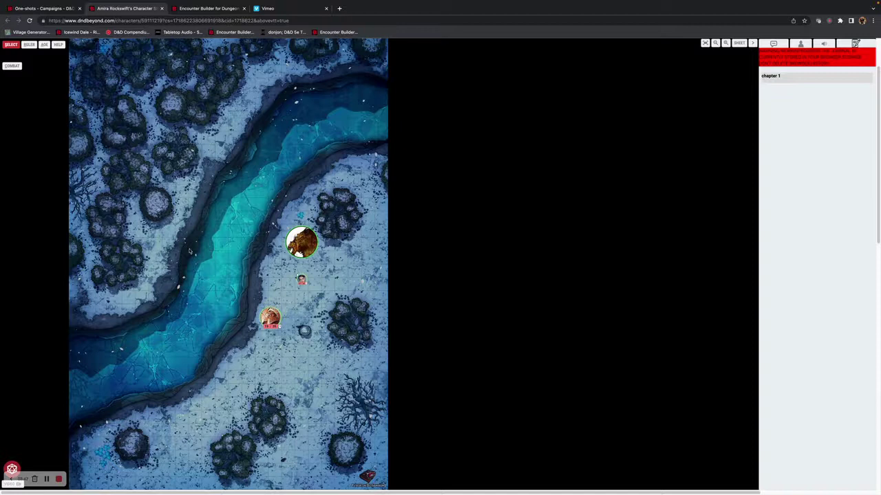
mouse_move(791, 2)
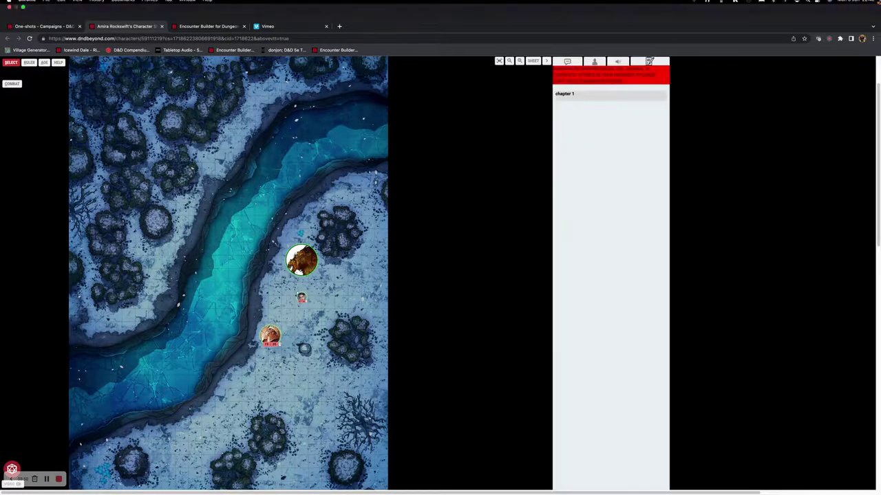